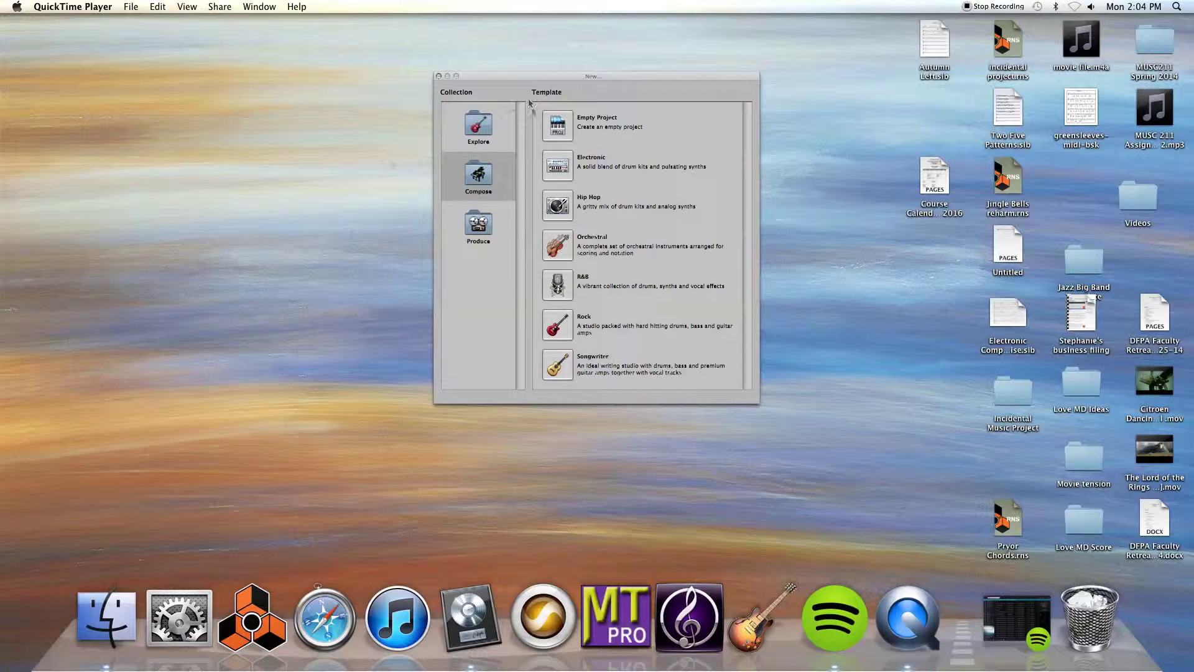
Create an empty project with one External MIDI track, then select Reason in the Library to launch it
double_click(562, 133)
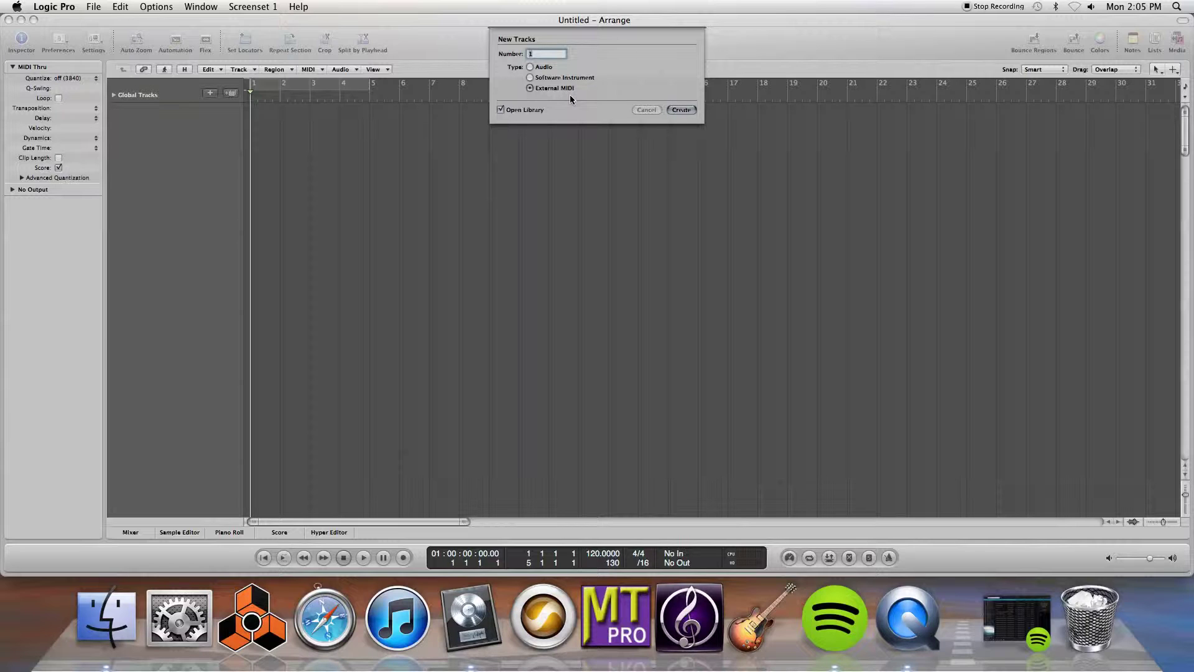
click(681, 110)
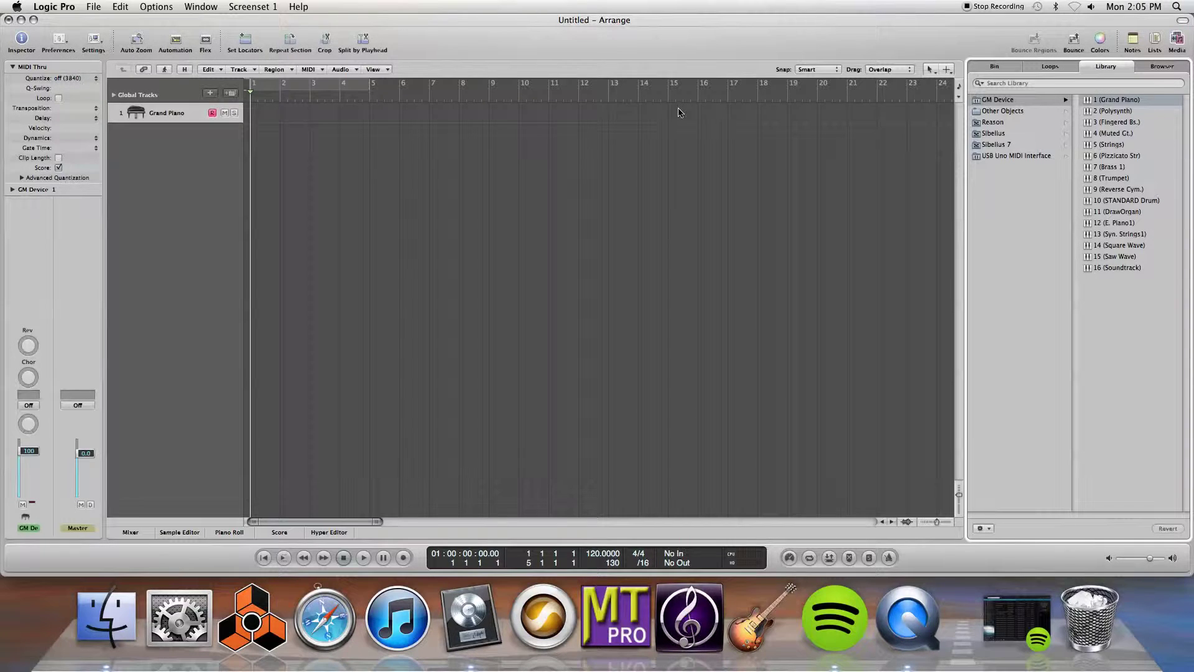
click(987, 123)
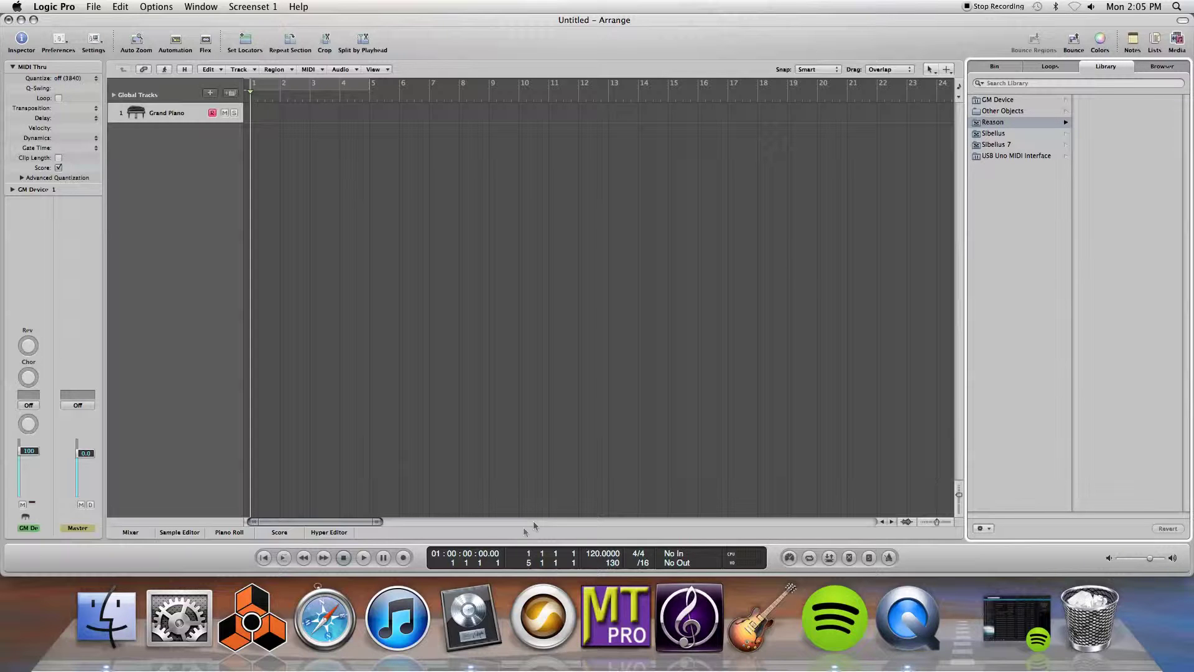
click(249, 626)
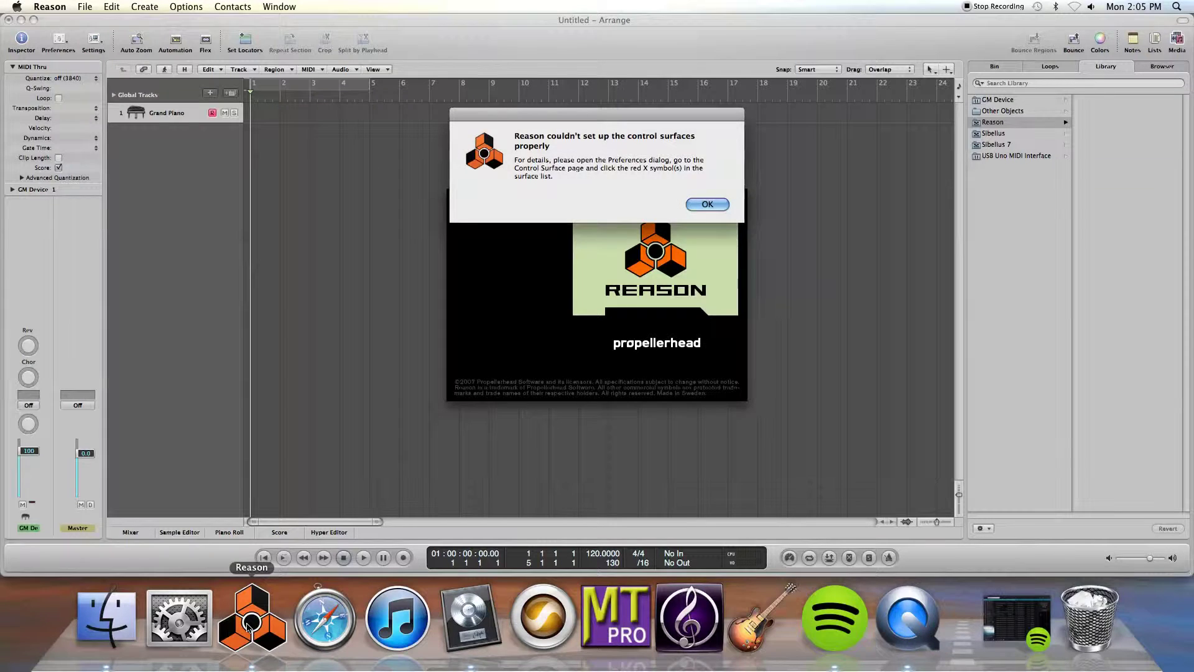
Dismiss Reason's control-surface alert, start a new untitled song, and close the Demo Song
click(707, 204)
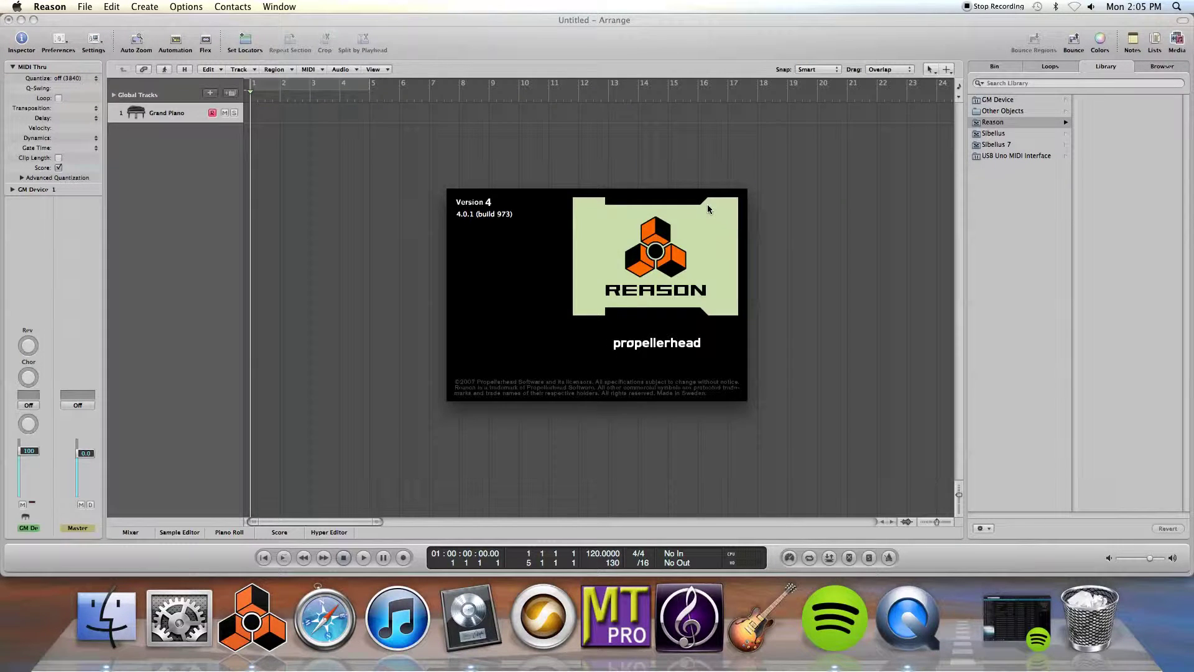
click(85, 6)
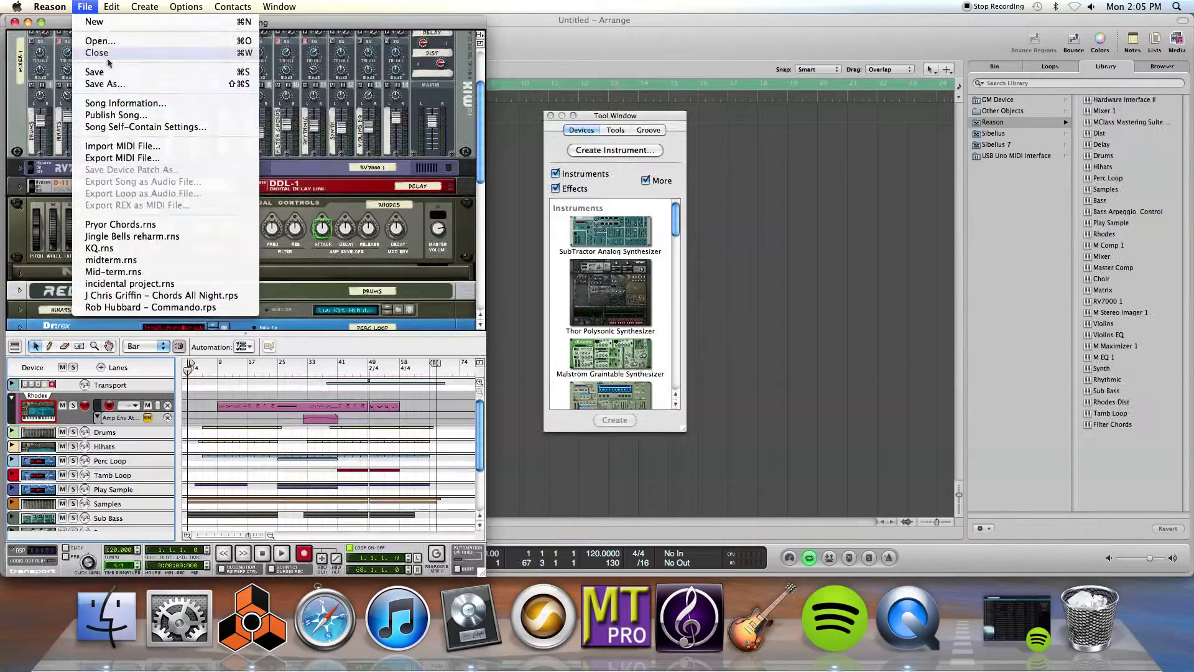
click(105, 26)
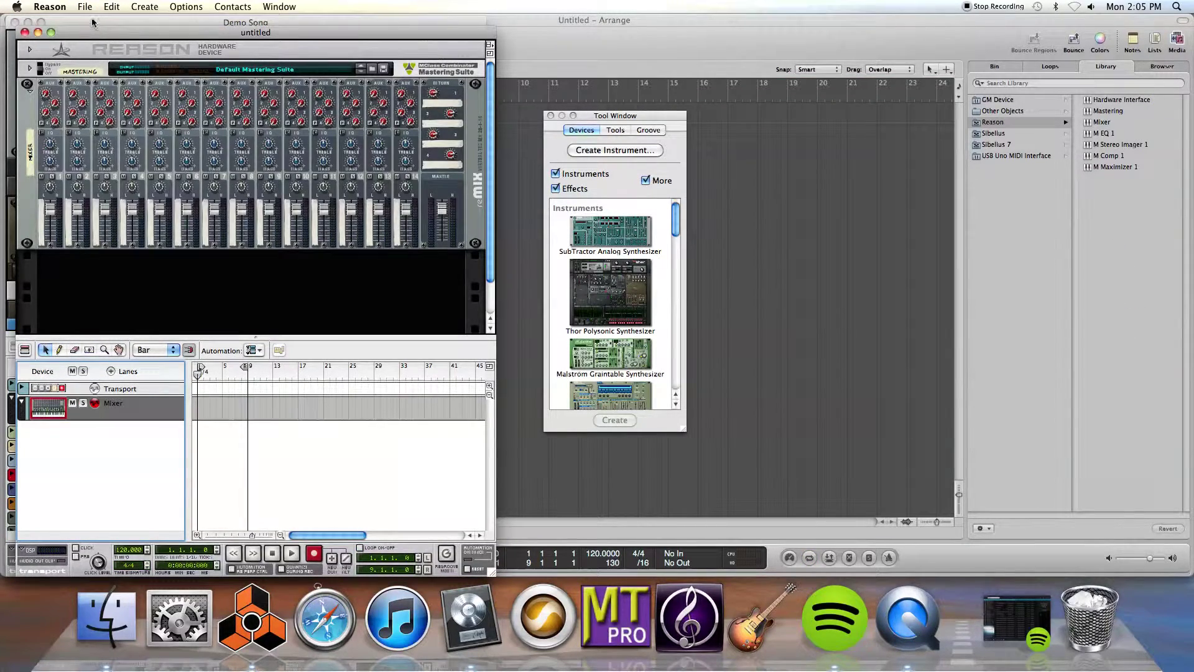
click(24, 32)
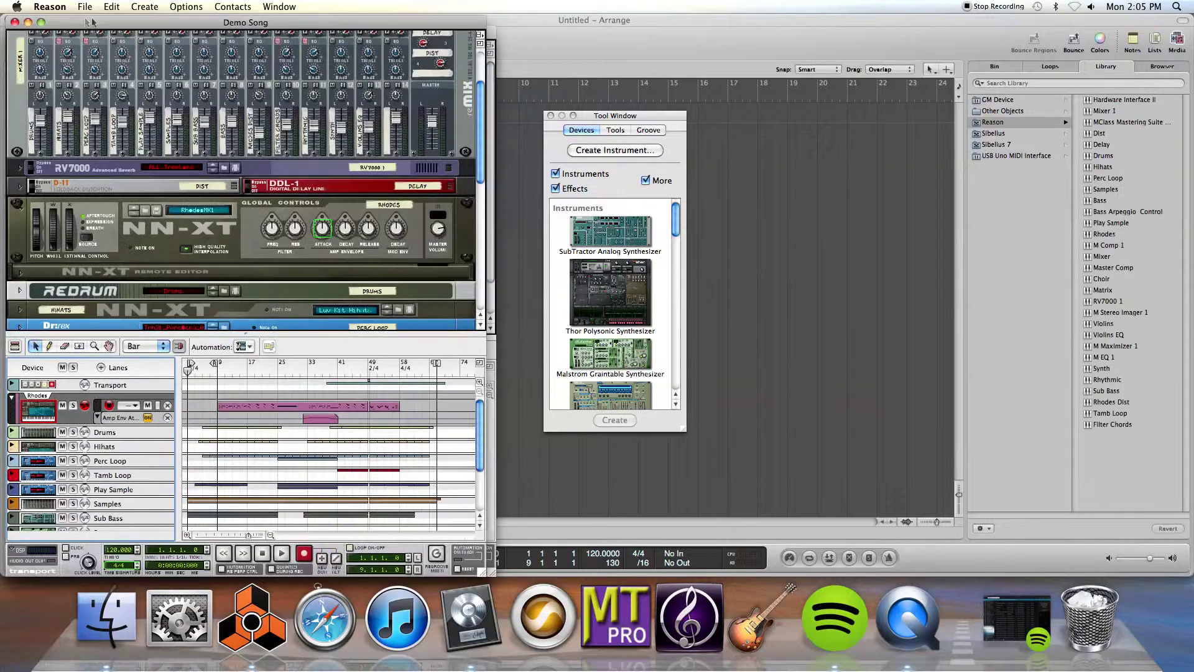
click(15, 23)
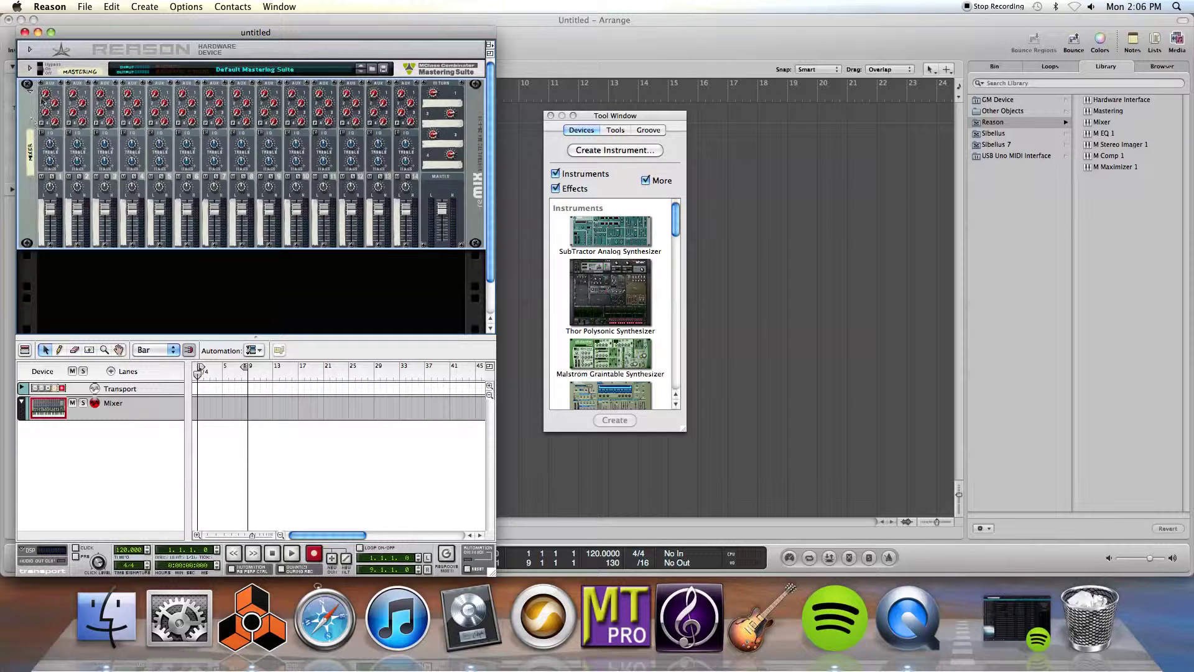
Use the Create menu to add Dr. REX 1 and NN-XT 1 to the untitled song's rack
click(136, 6)
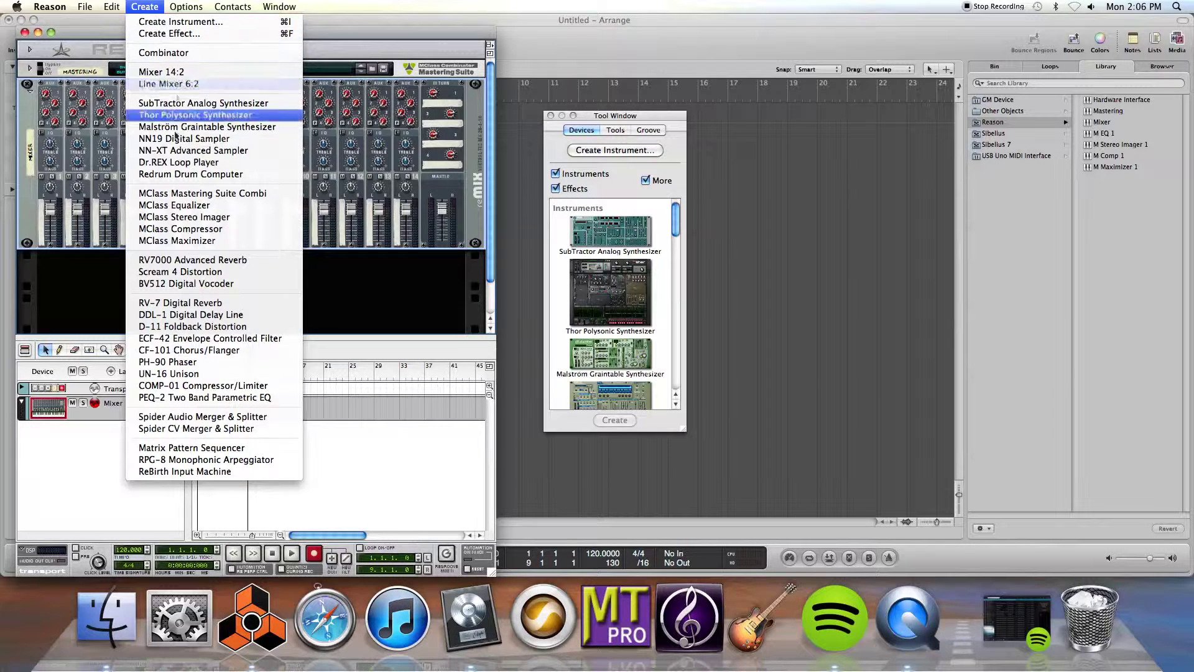
click(191, 163)
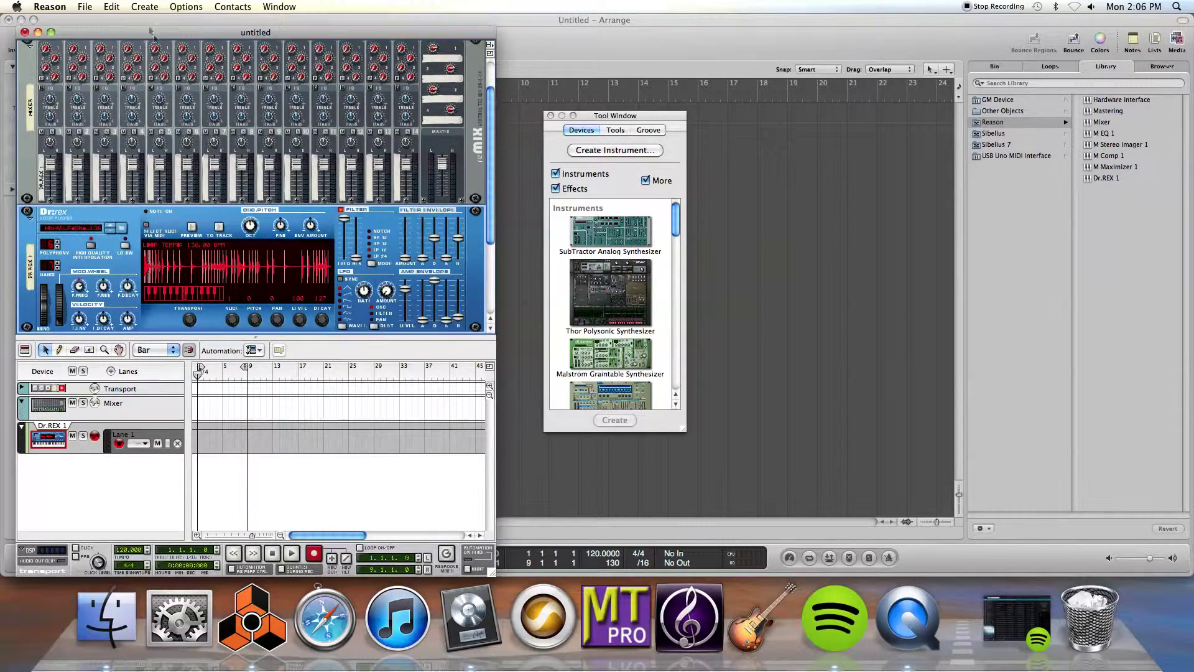
click(145, 8)
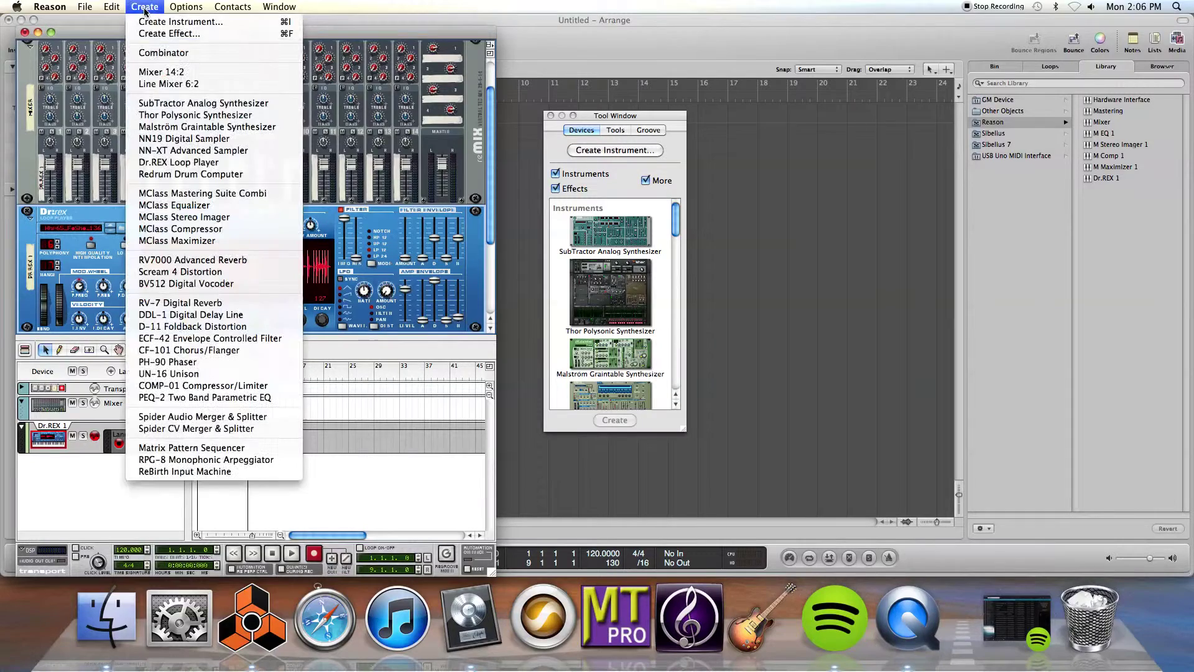
click(187, 151)
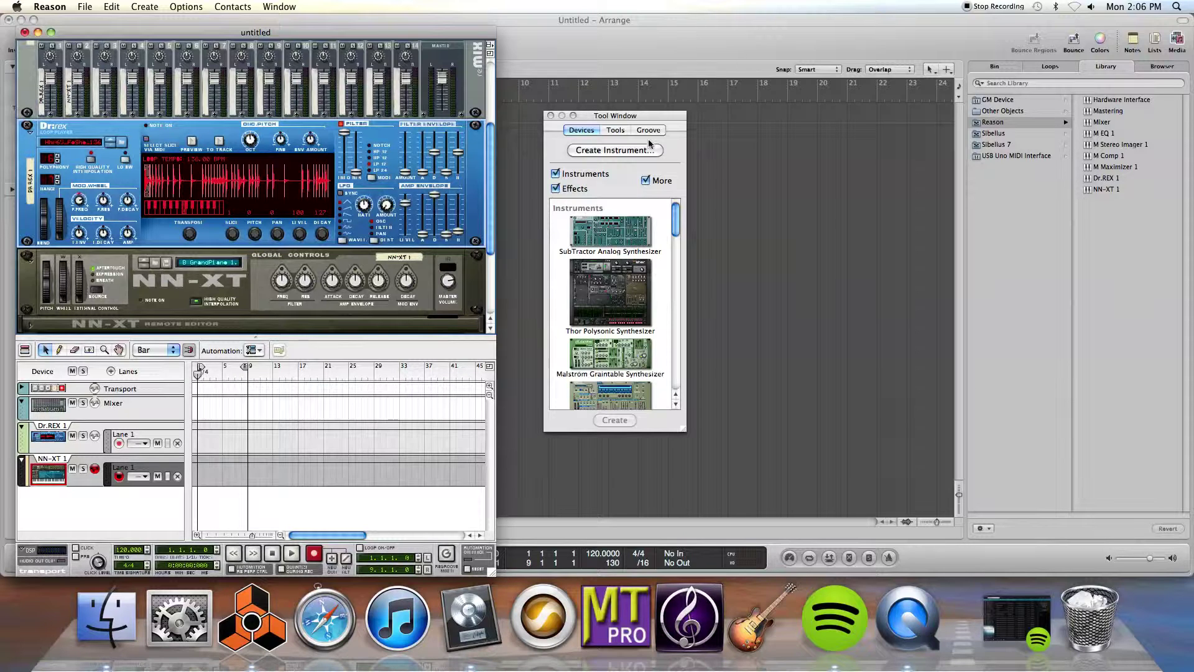
click(137, 9)
mouse_move(103, 6)
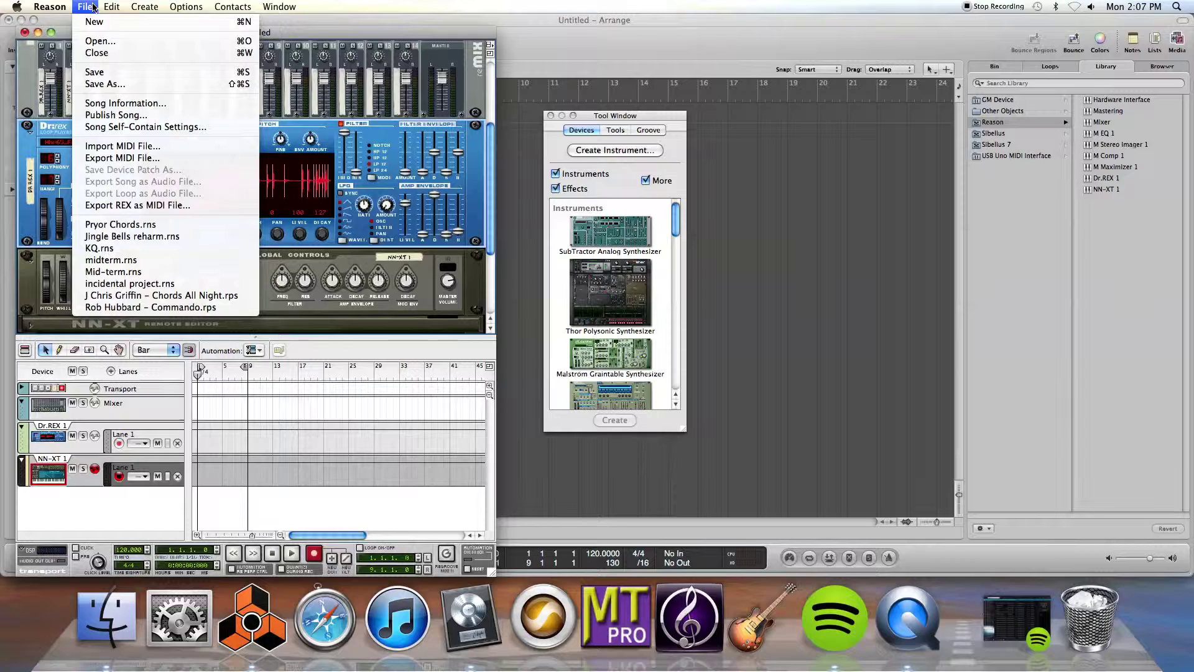
click(92, 7)
In Keyboards and Control Surfaces preferences, set the Multichannel Control Keyboard's input to USB Uno MIDI interface
click(92, 7)
mouse_move(50, 6)
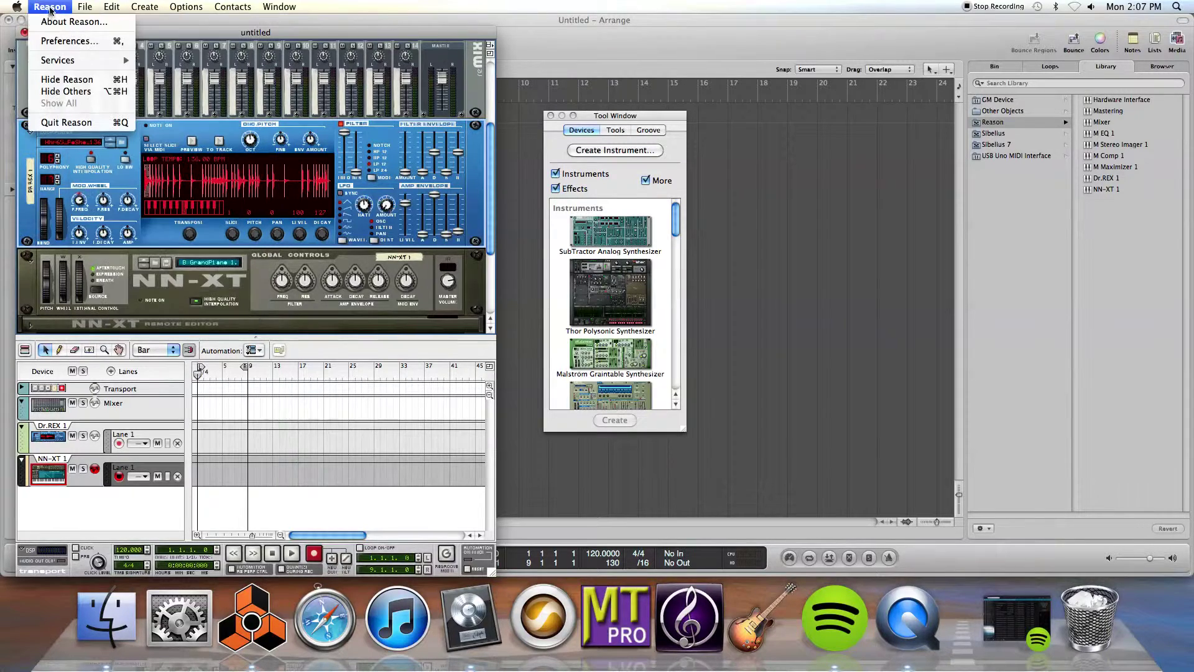
click(56, 42)
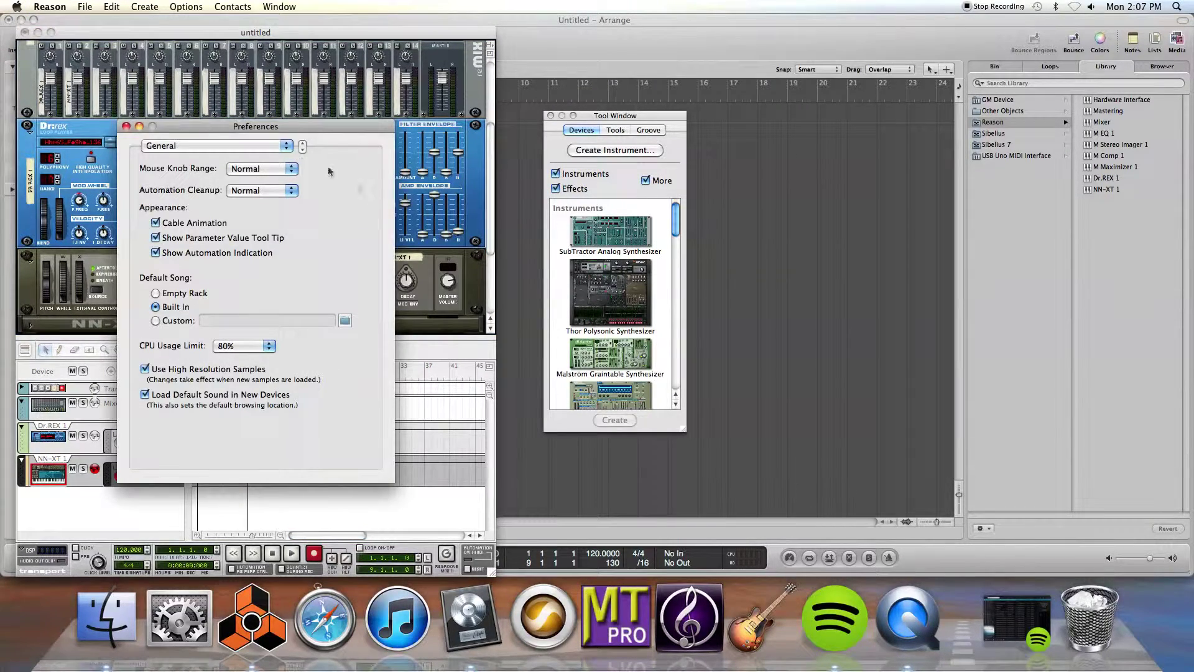
click(283, 149)
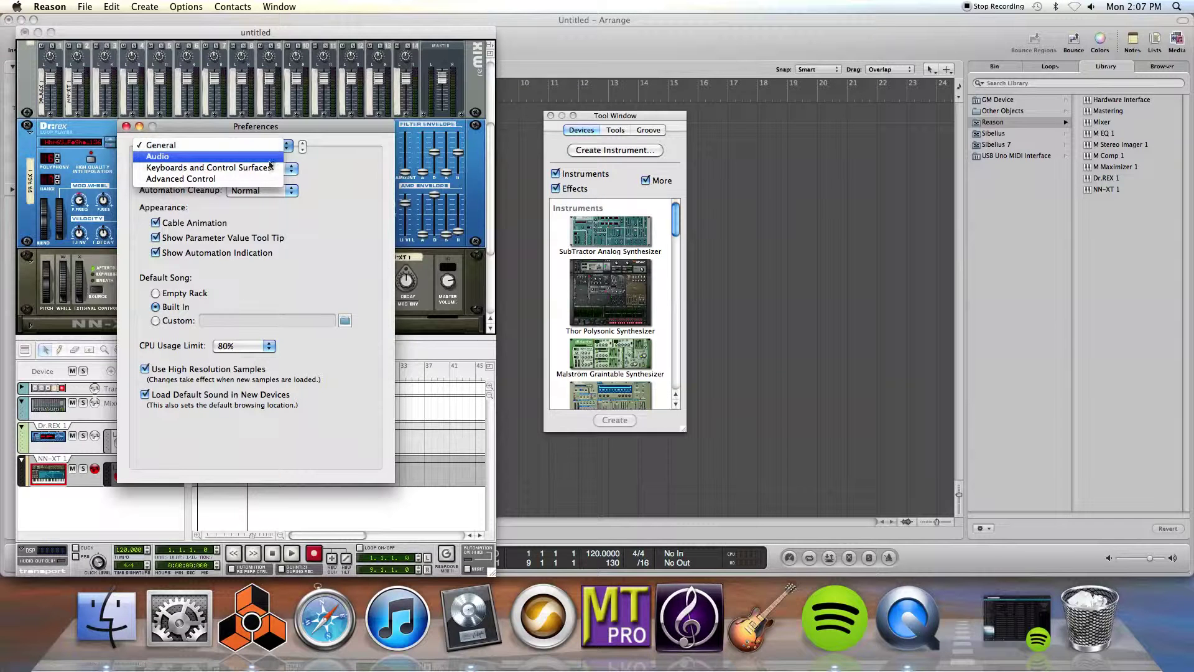
click(268, 168)
click(323, 235)
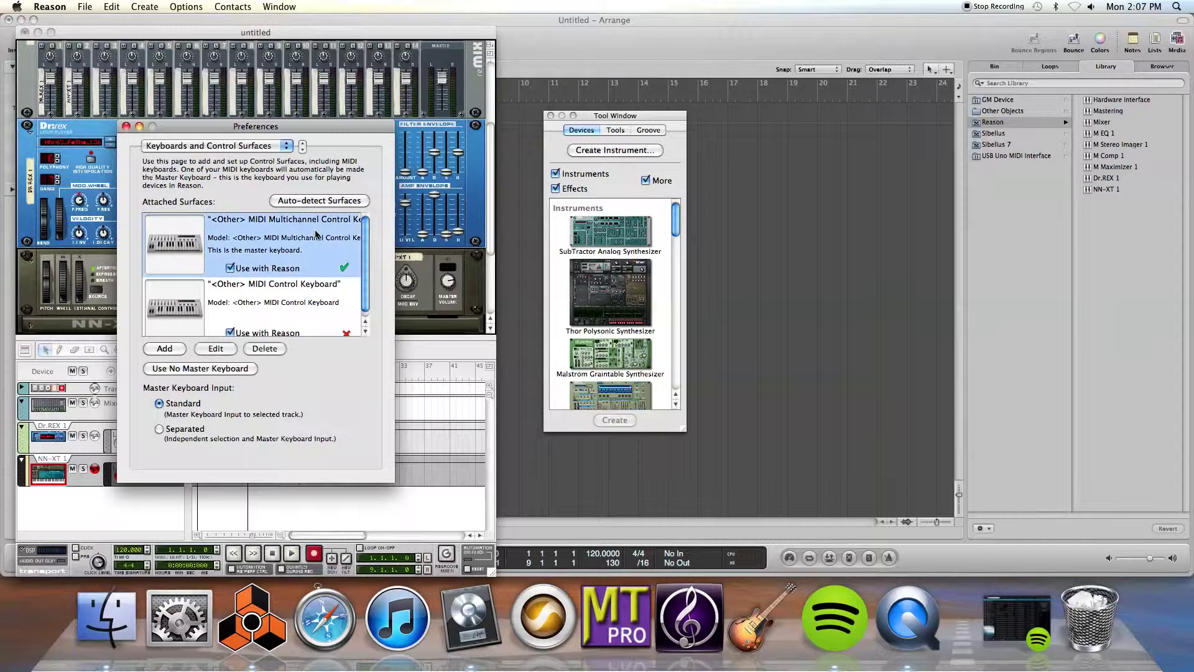
click(223, 349)
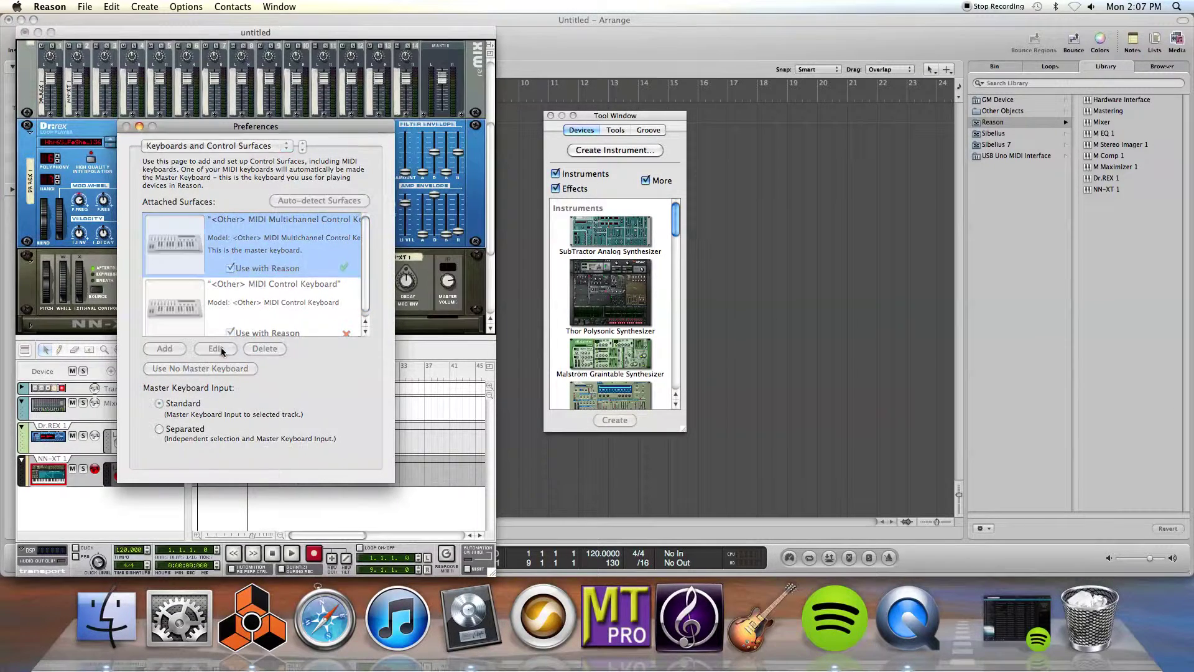
click(359, 296)
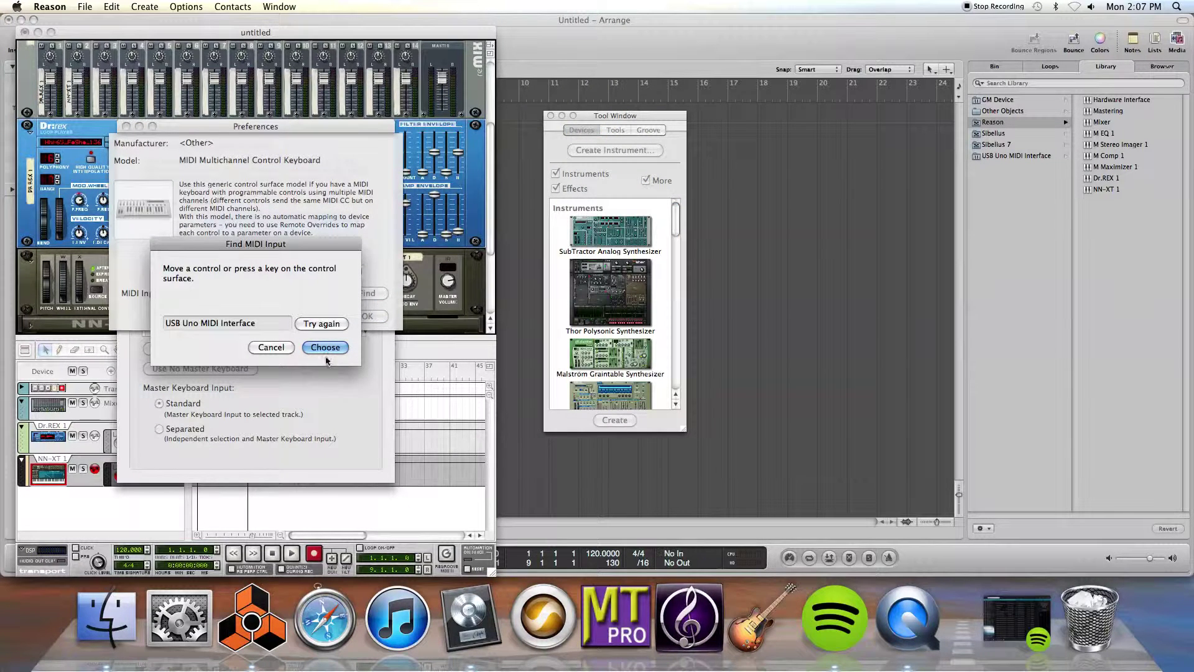
click(325, 348)
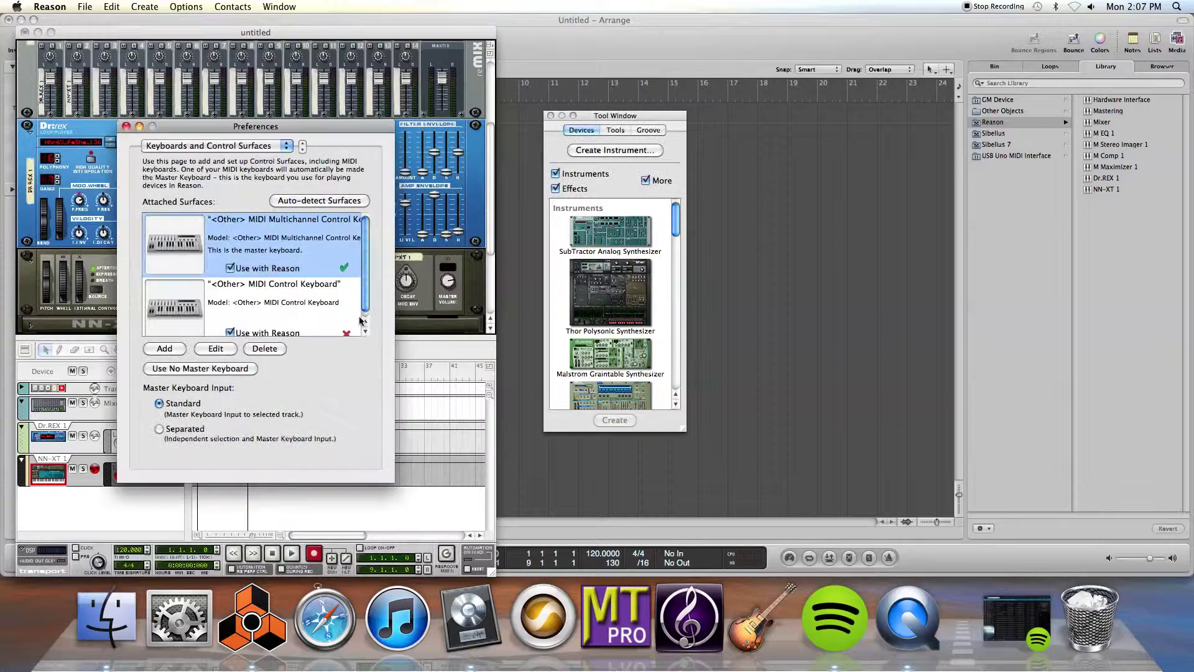
click(125, 126)
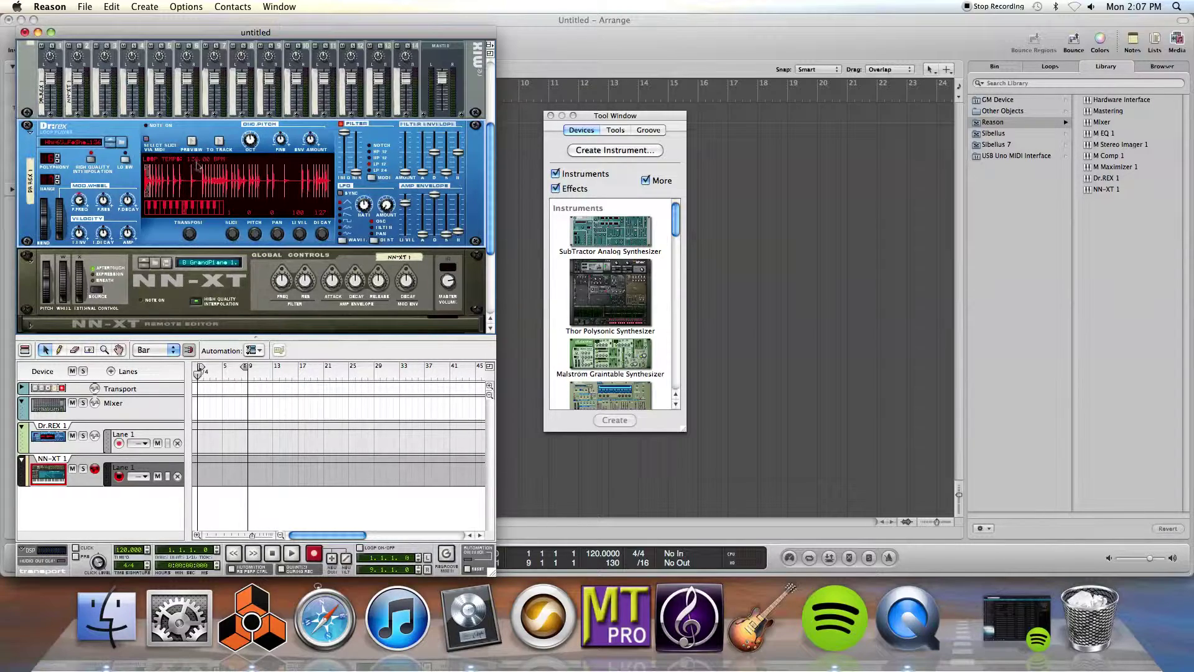
Move the Reason window to the screen centre and close the device Tool Window
drag(92, 33, 430, 21)
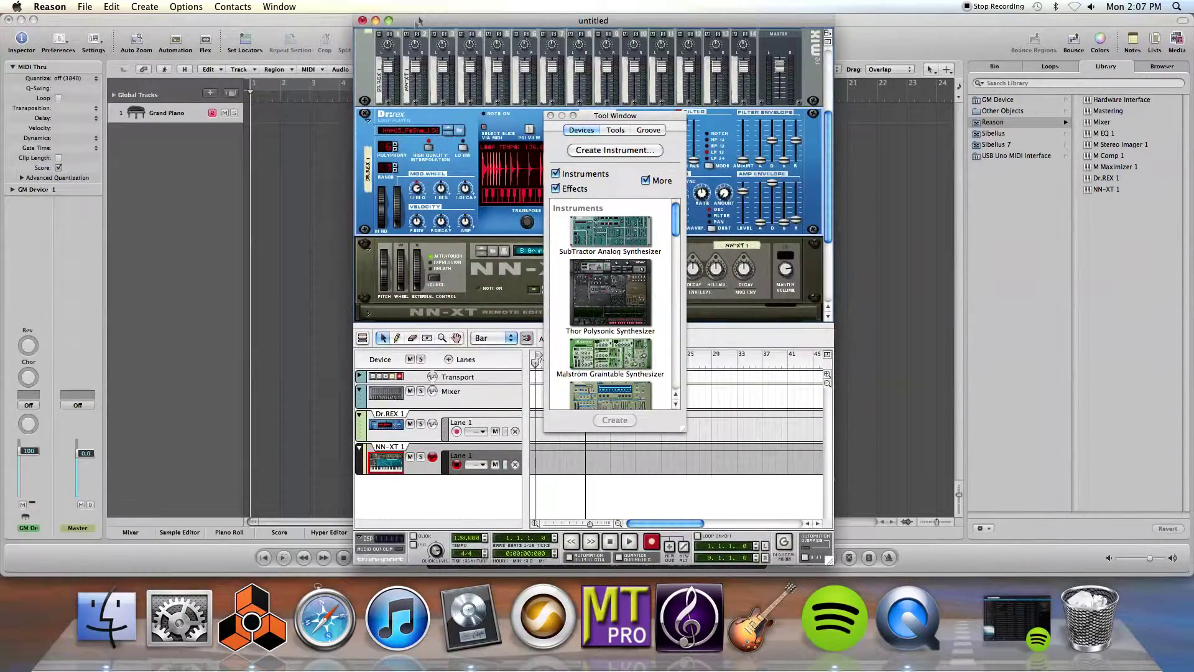
click(551, 116)
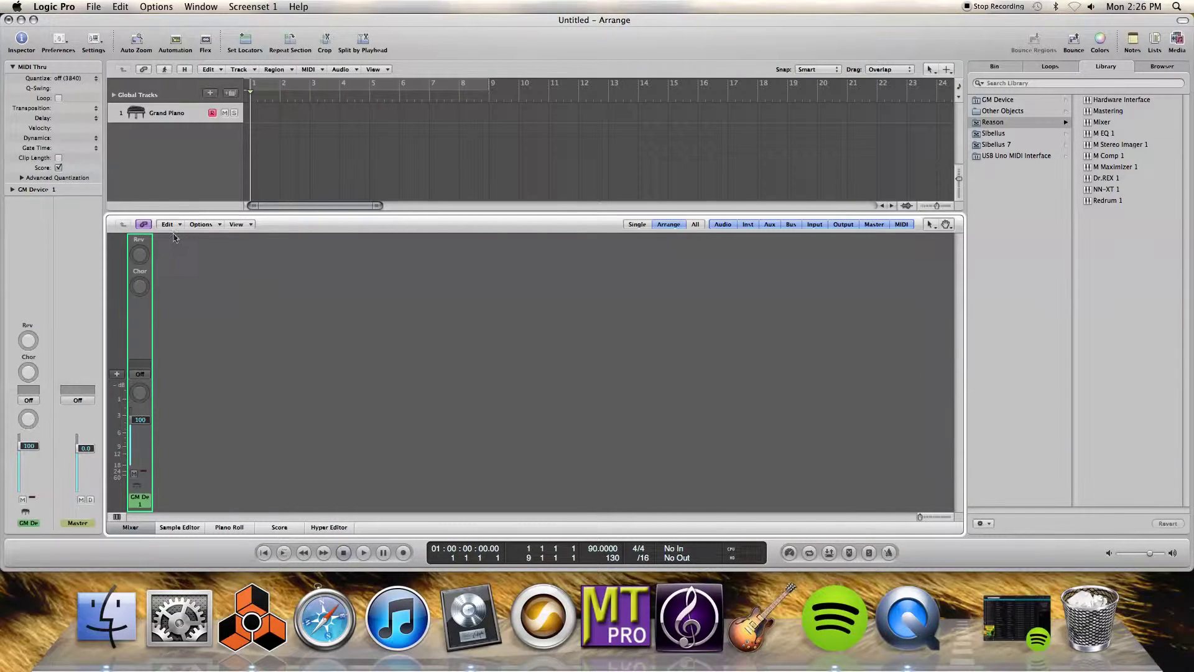
Create a stereo aux channel strip fed by Reason's RW:Mix L/R, output to Stereo Out
click(170, 224)
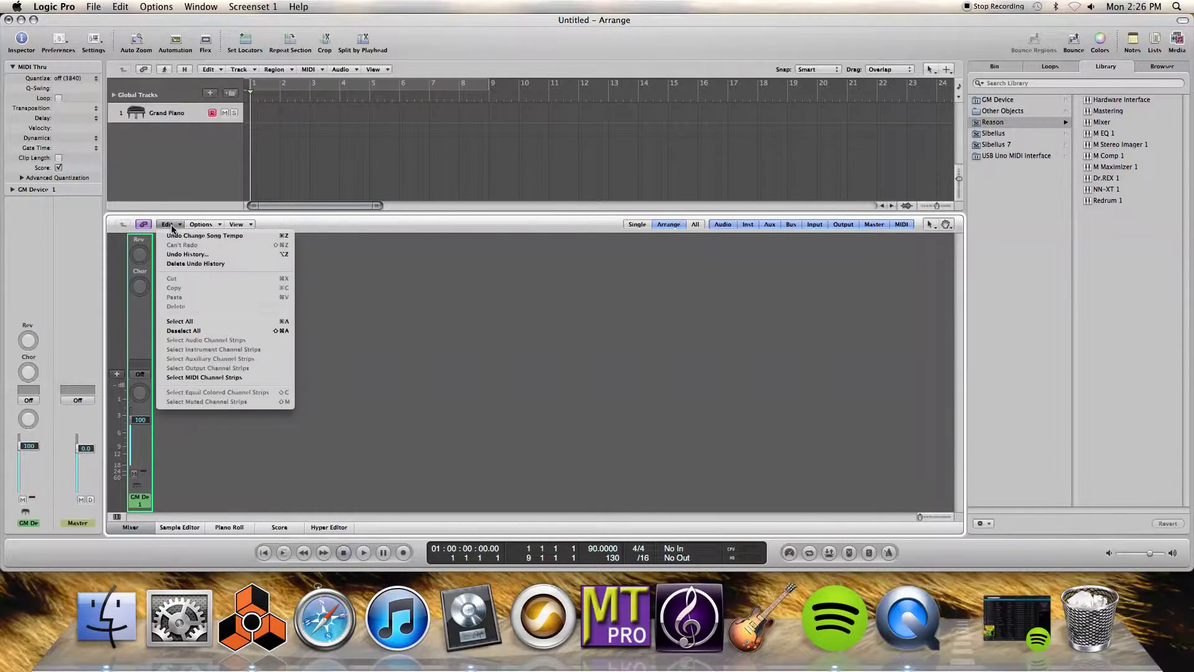
click(208, 225)
click(208, 226)
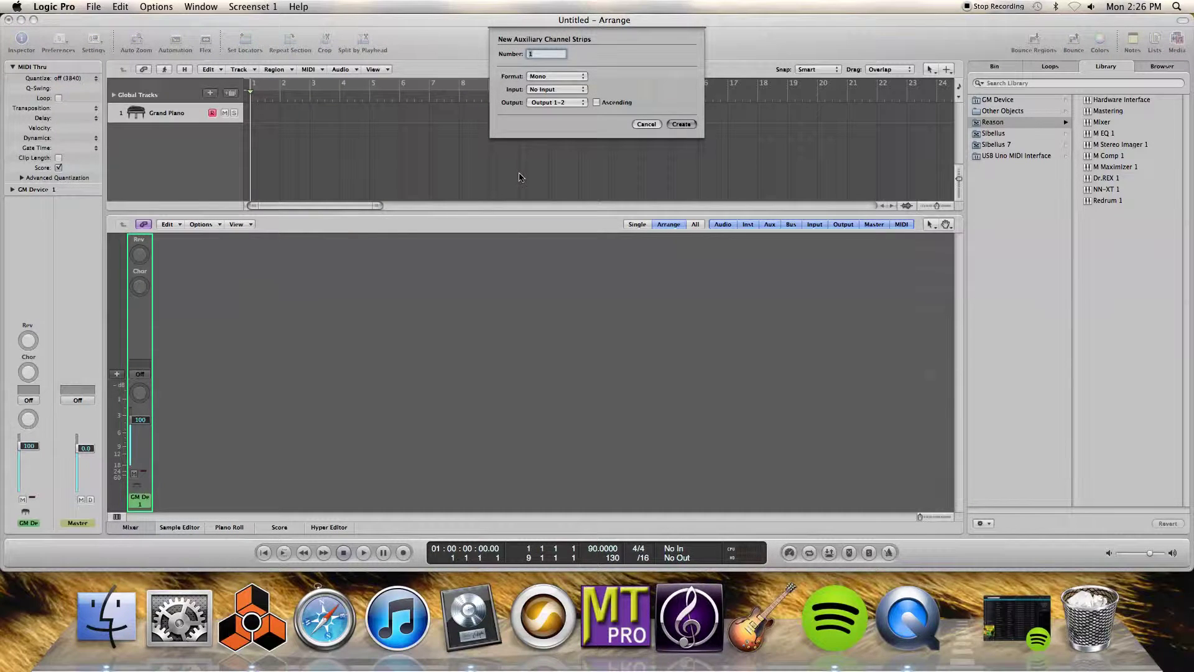
click(586, 77)
click(578, 86)
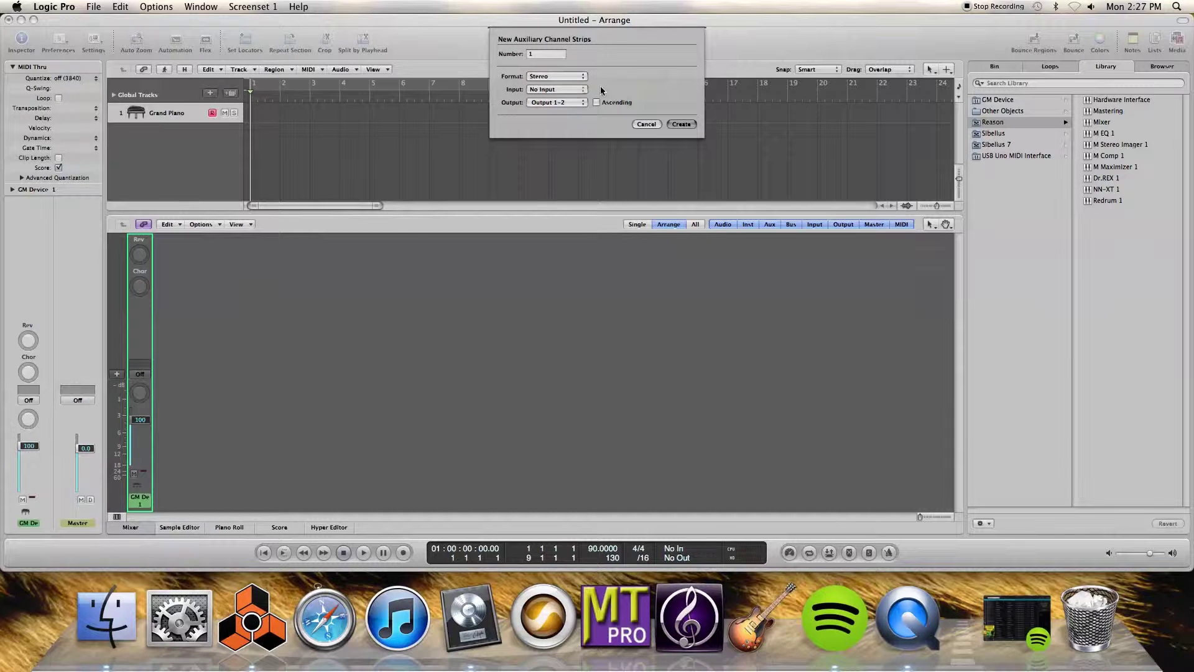
click(571, 91)
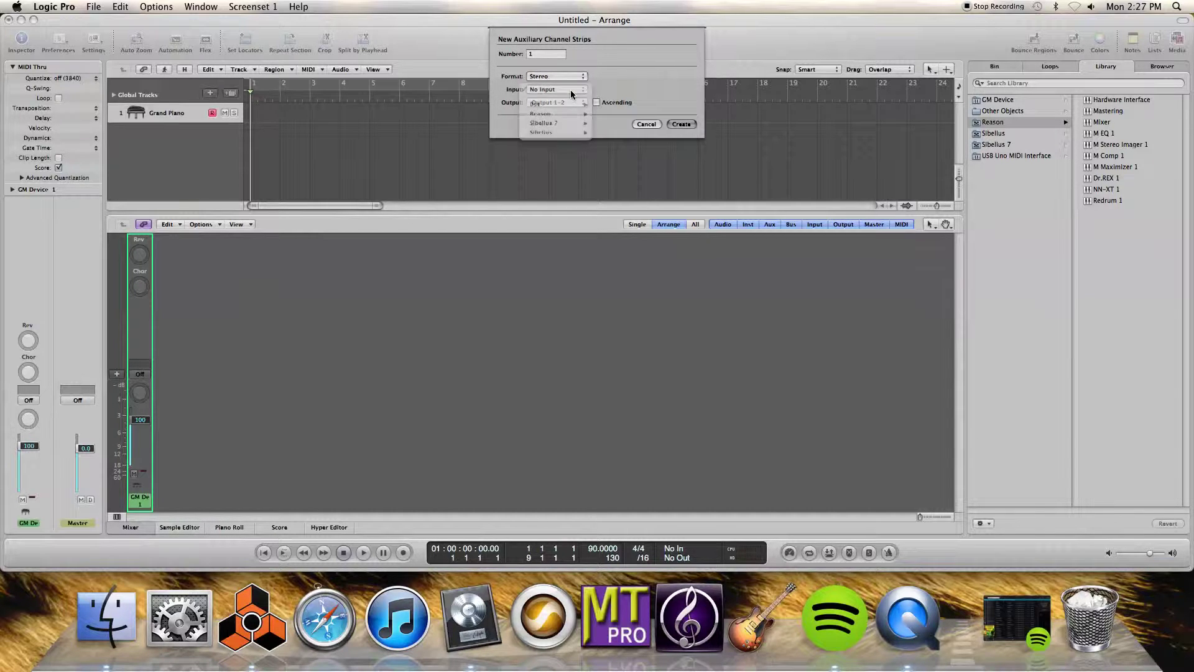
mouse_move(571, 106)
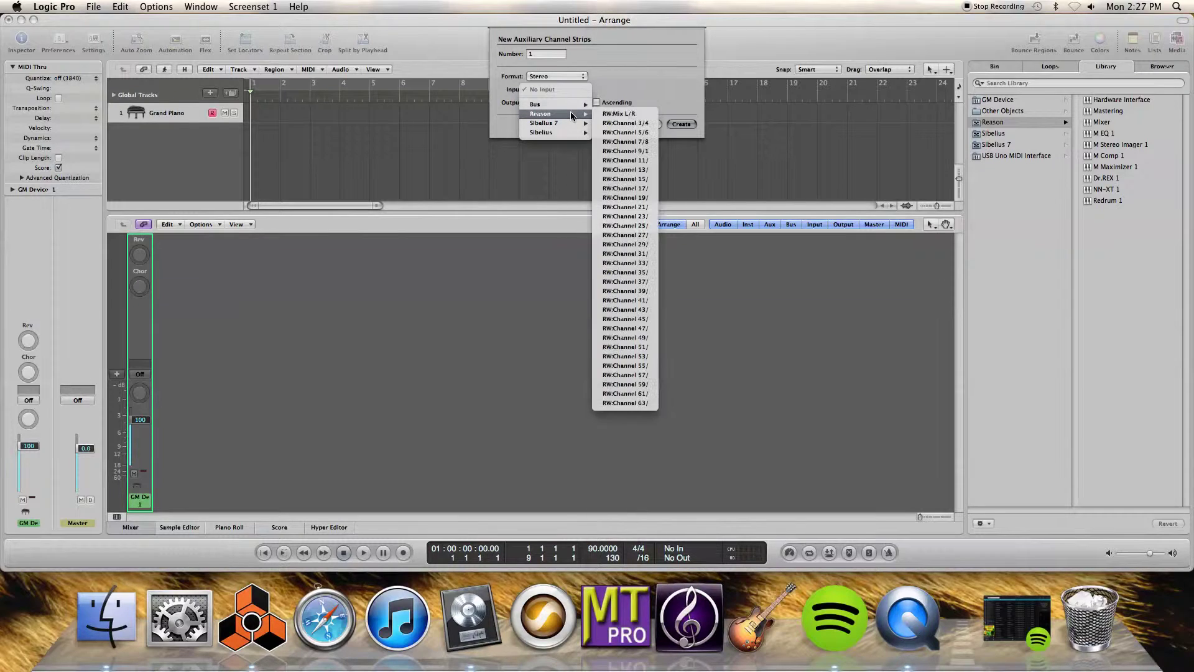
click(622, 114)
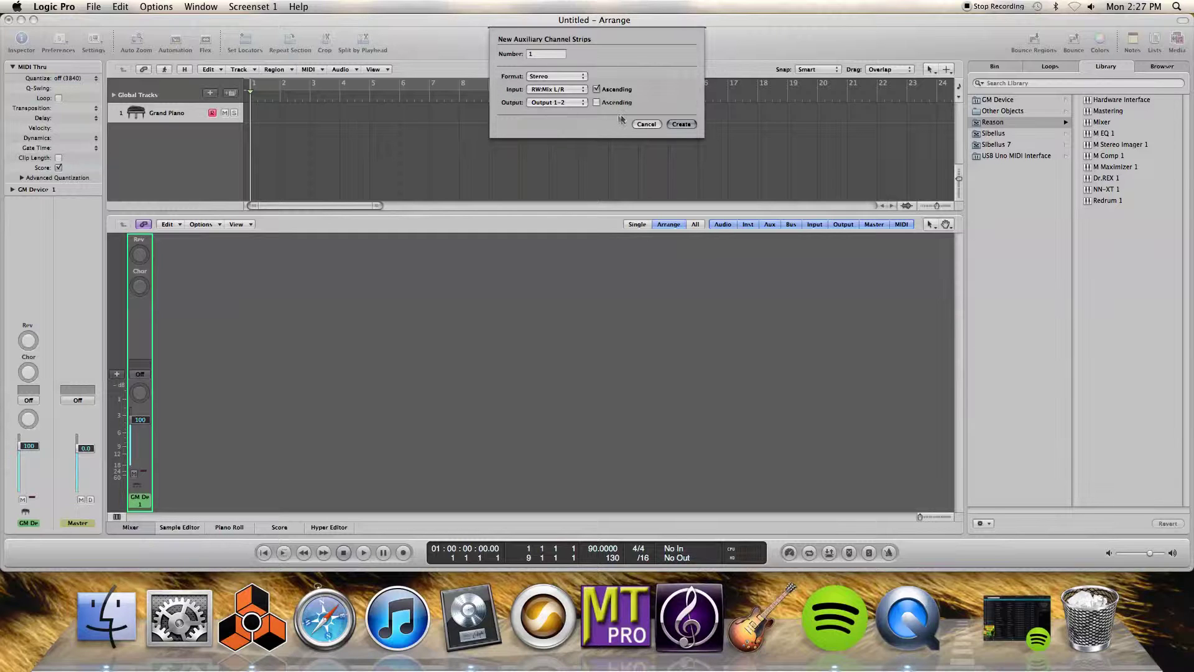
click(680, 125)
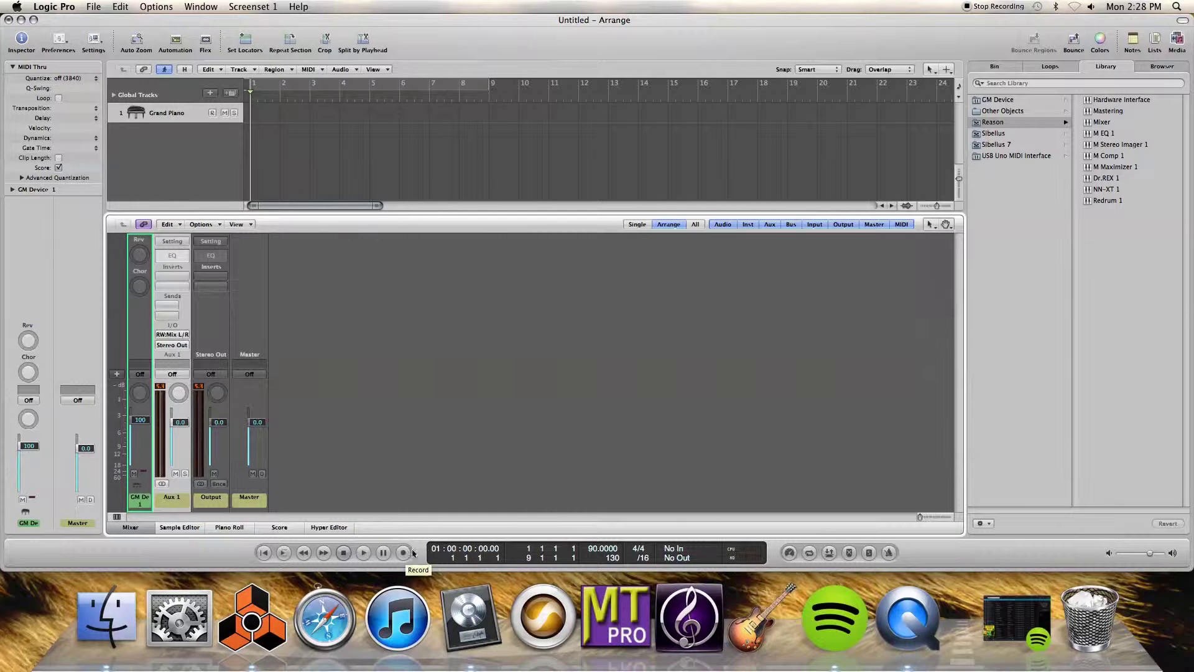
Turn on the metronome, return to bar 1, and record a MIDI take on the Grand Piano track
click(890, 552)
click(305, 198)
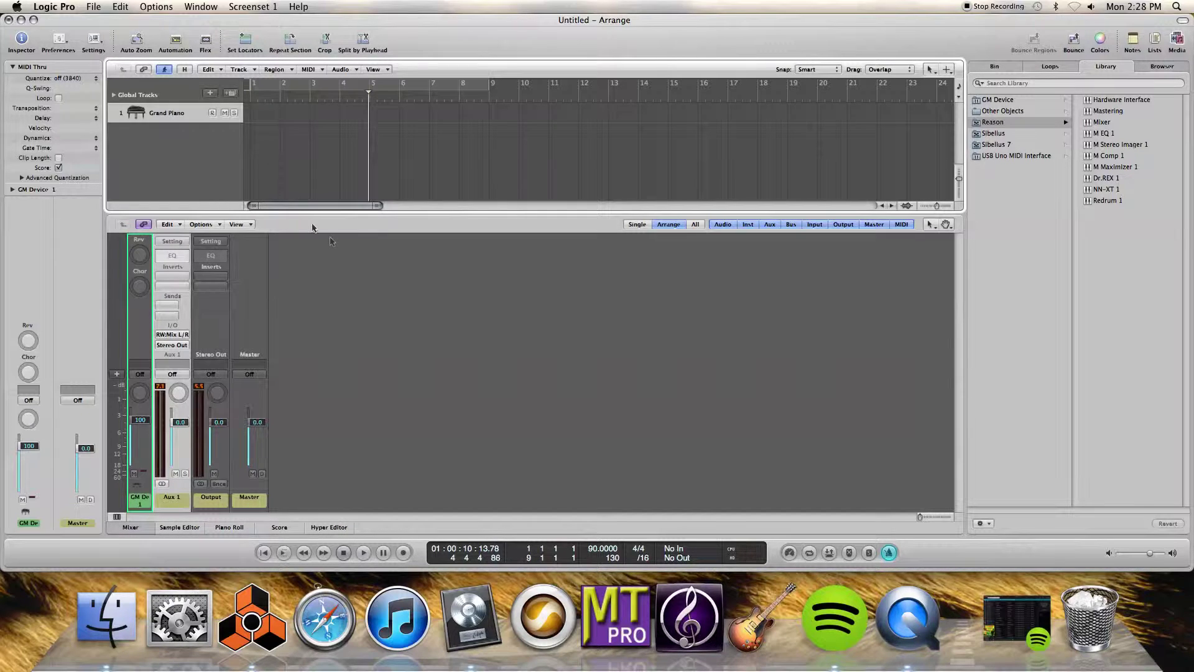
click(344, 553)
click(404, 552)
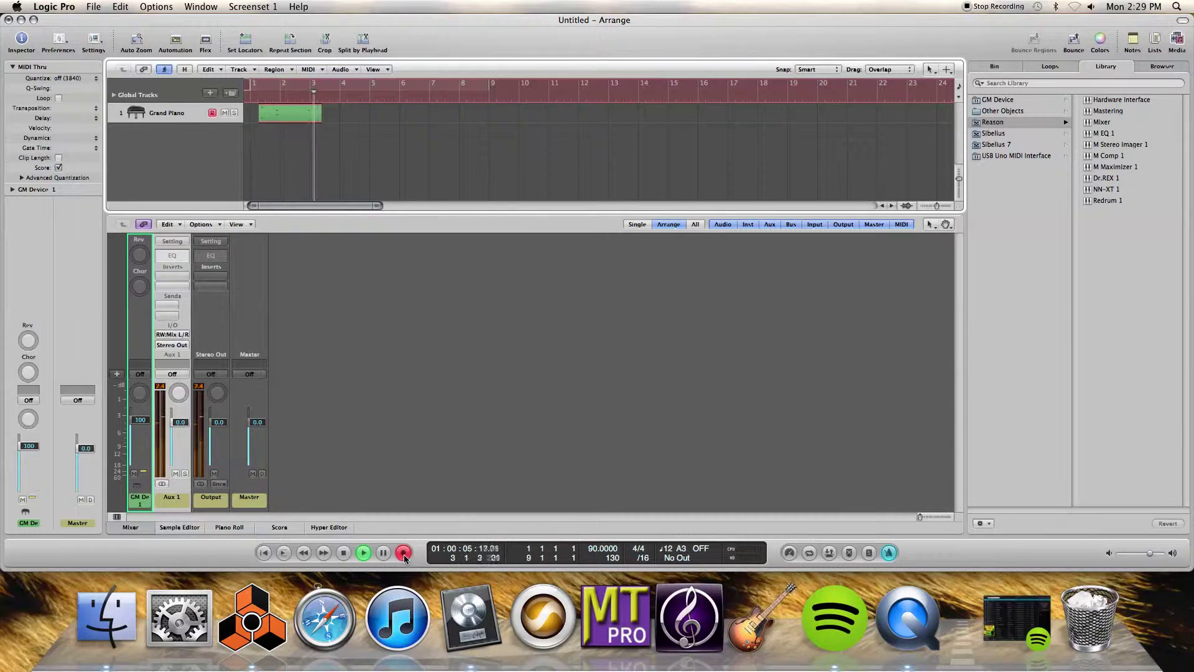
click(405, 554)
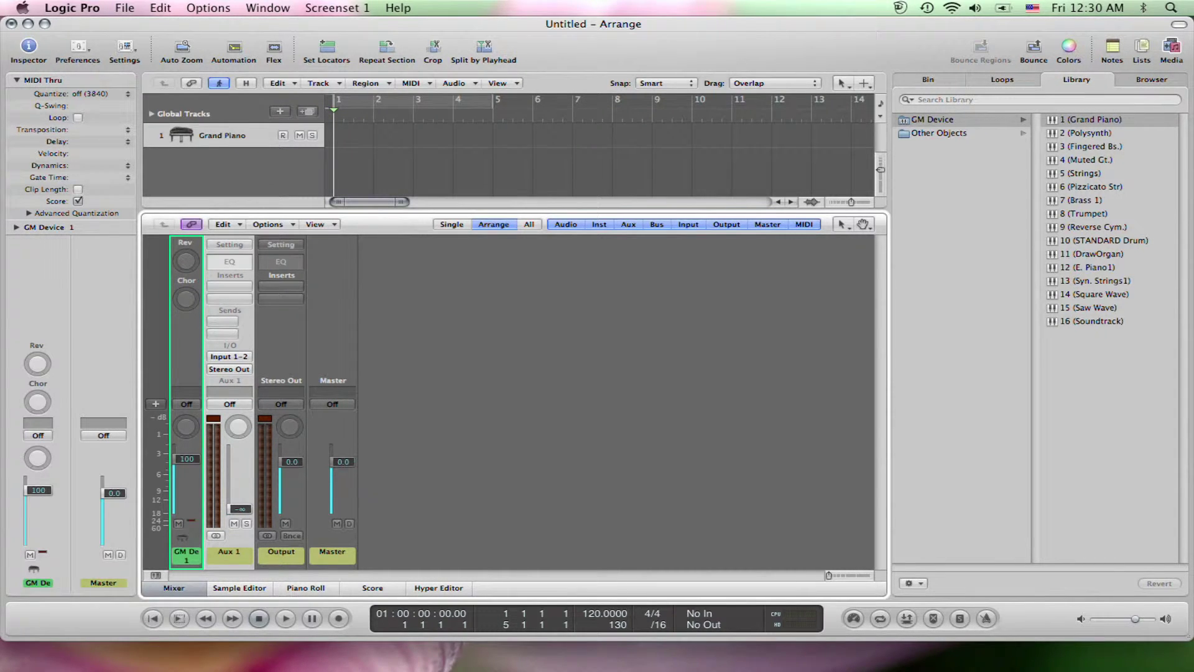
Set ReWire Behavior in Audio preferences to Live Mode (Higher CPU Load) and close Preferences
click(78, 46)
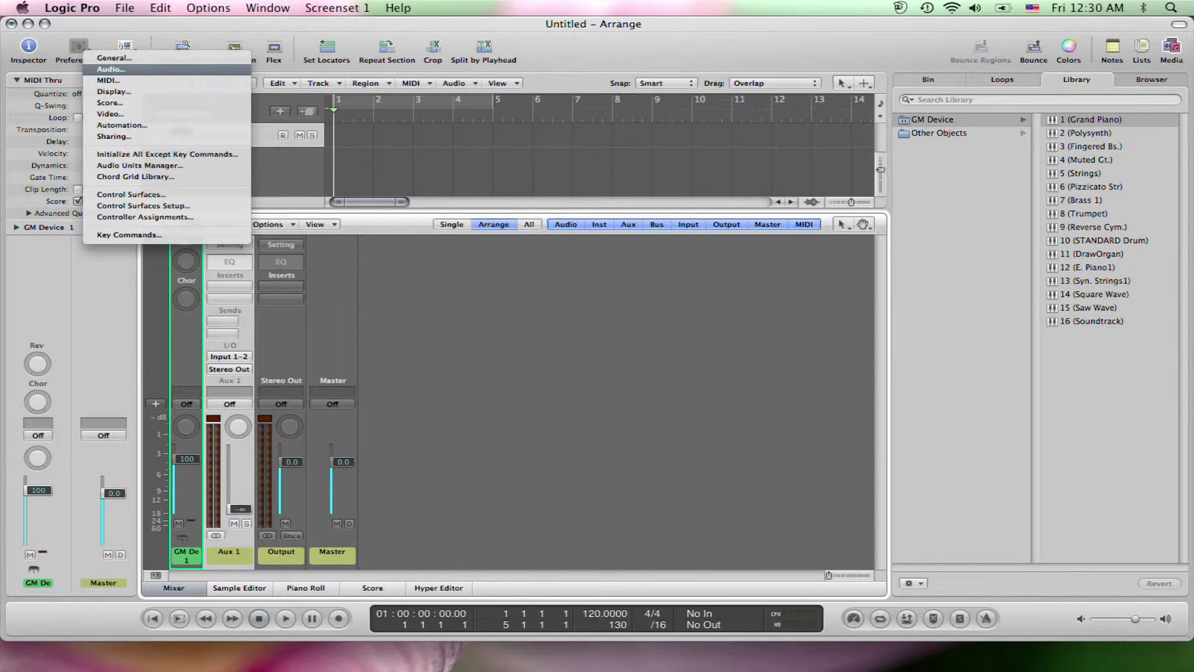
key(Return)
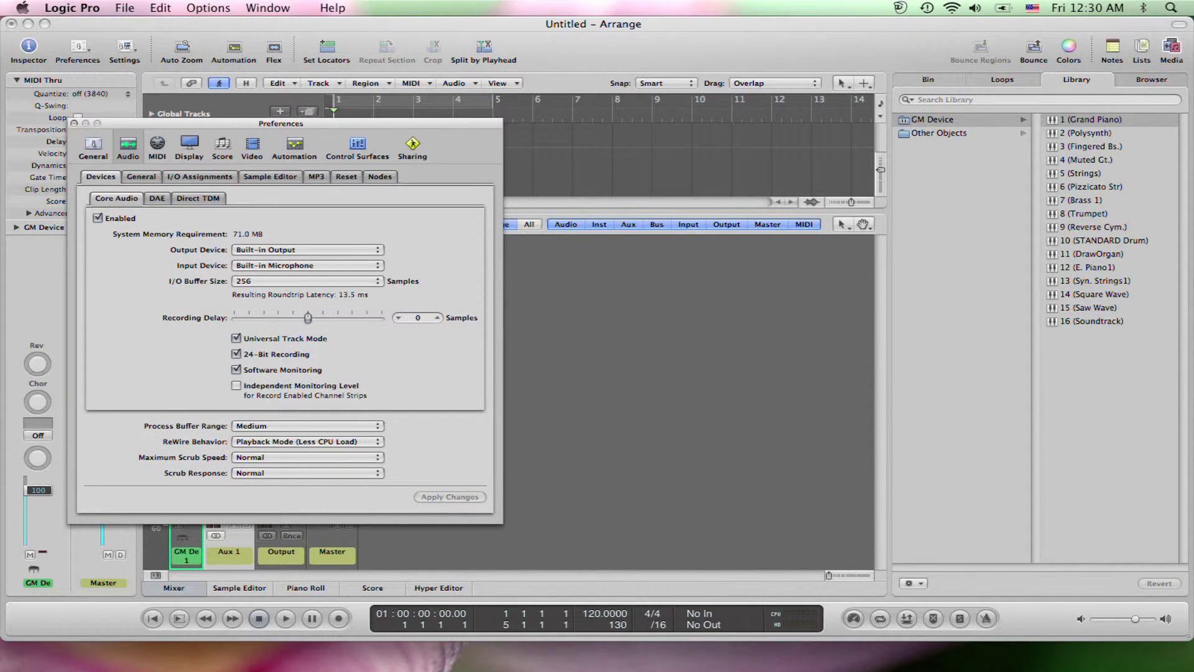
click(305, 441)
click(305, 441)
click(305, 441)
click(298, 453)
key(super+w)
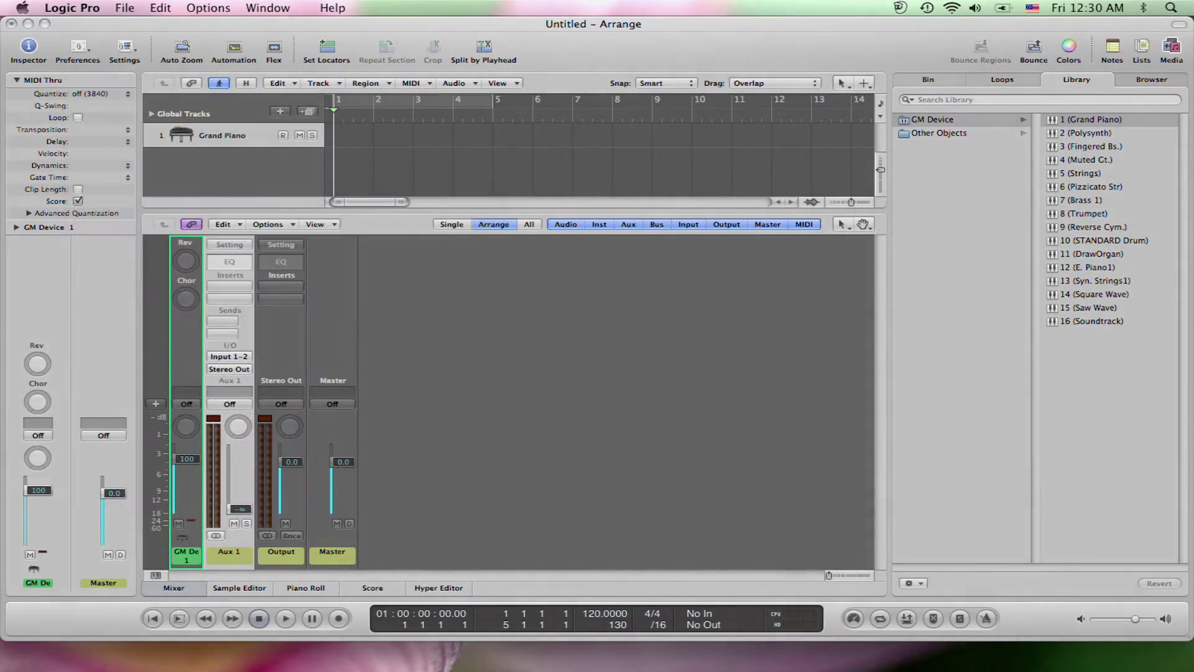